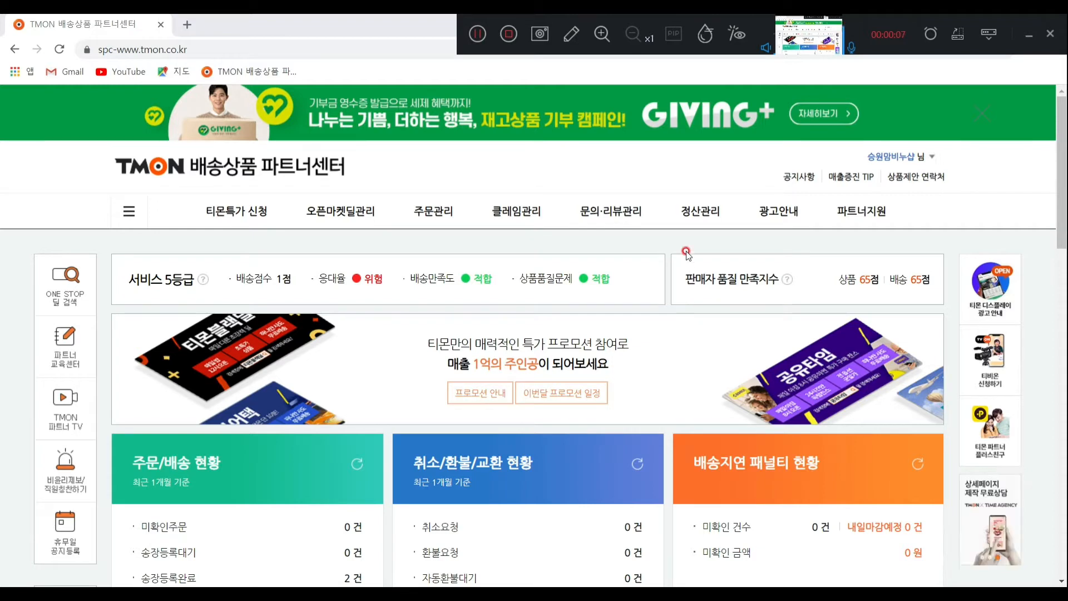
Log out and sign back in with the other saved partner ID and its account password
mouse_move(359, 222)
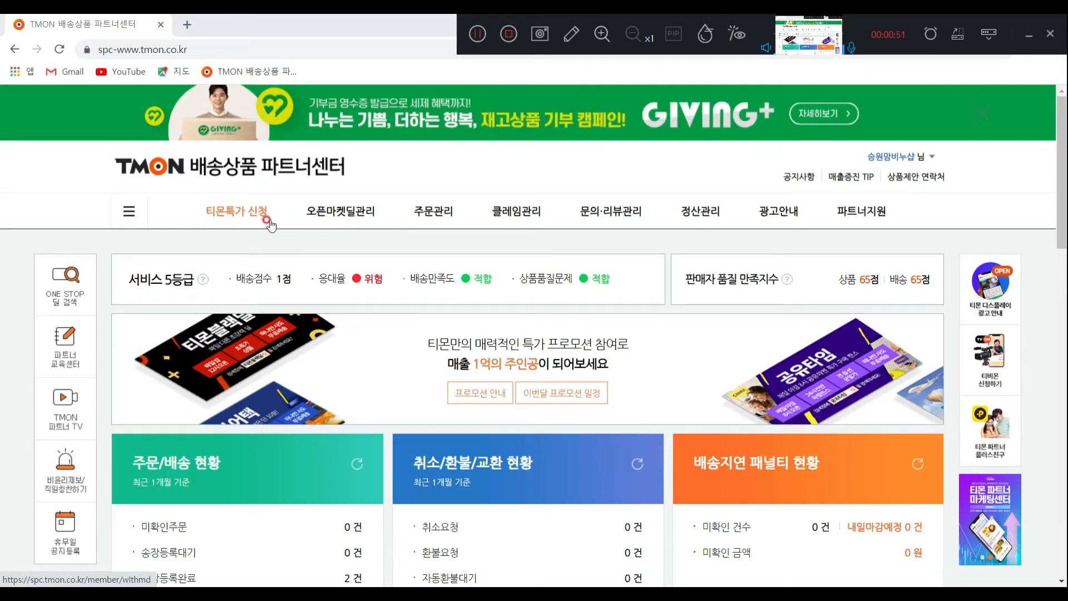
left_click(890, 155)
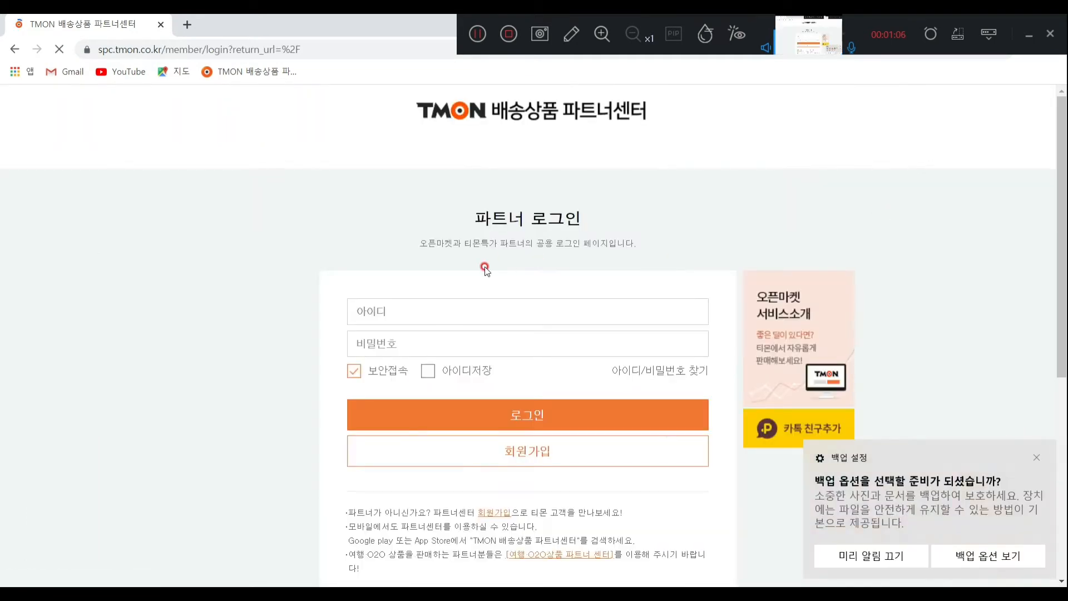
left_click(443, 319)
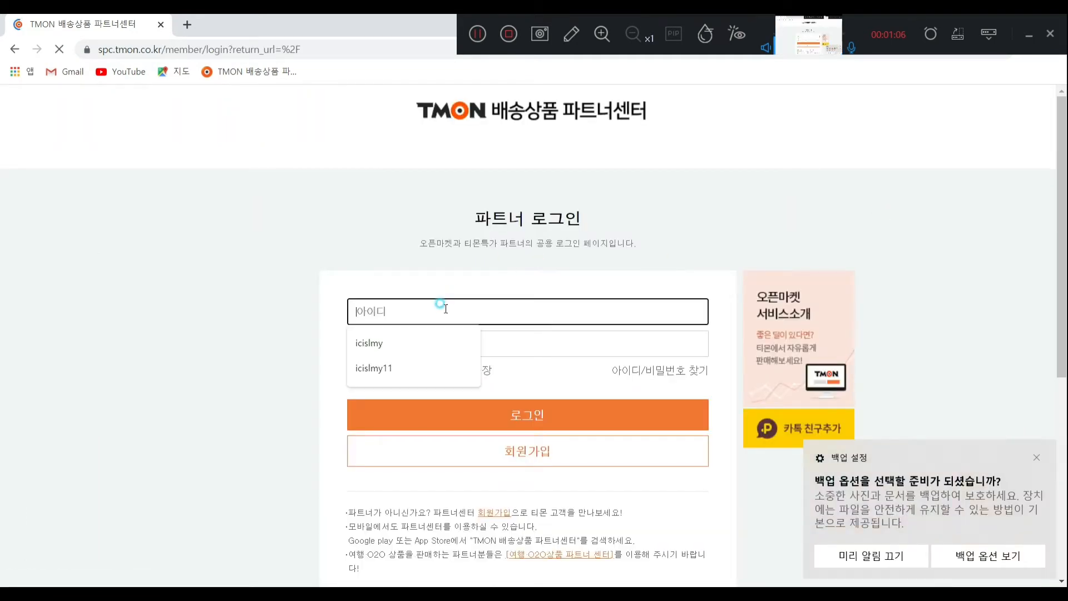
left_click(426, 367)
left_click(431, 345)
type("•••")
key("Return")
Postpone the password change until next time and dismiss the browser's offer to save the password
left_click(534, 559)
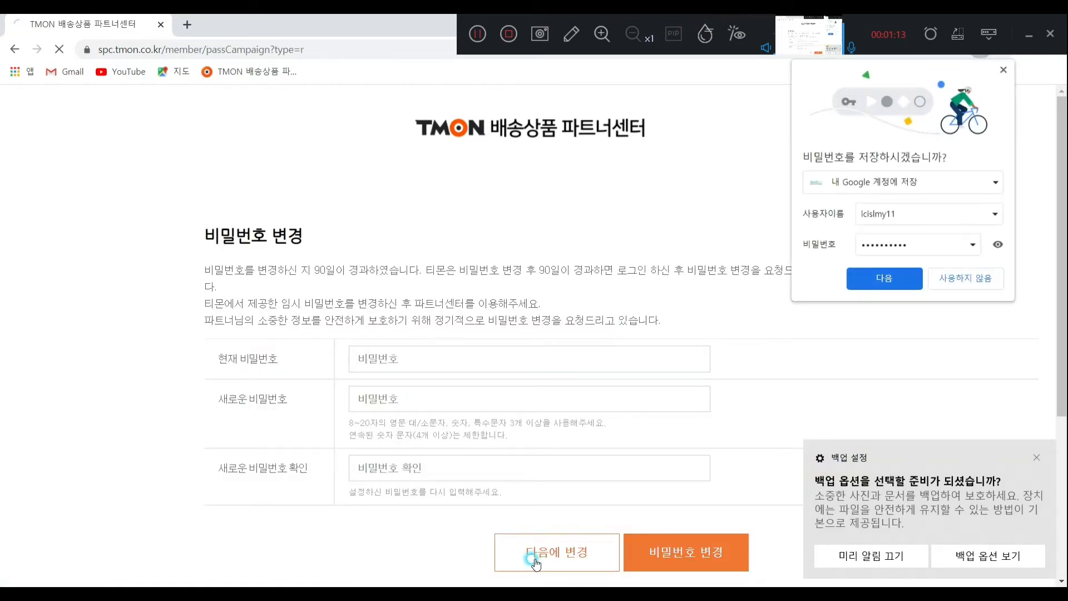
left_click(1008, 72)
left_click(507, 253)
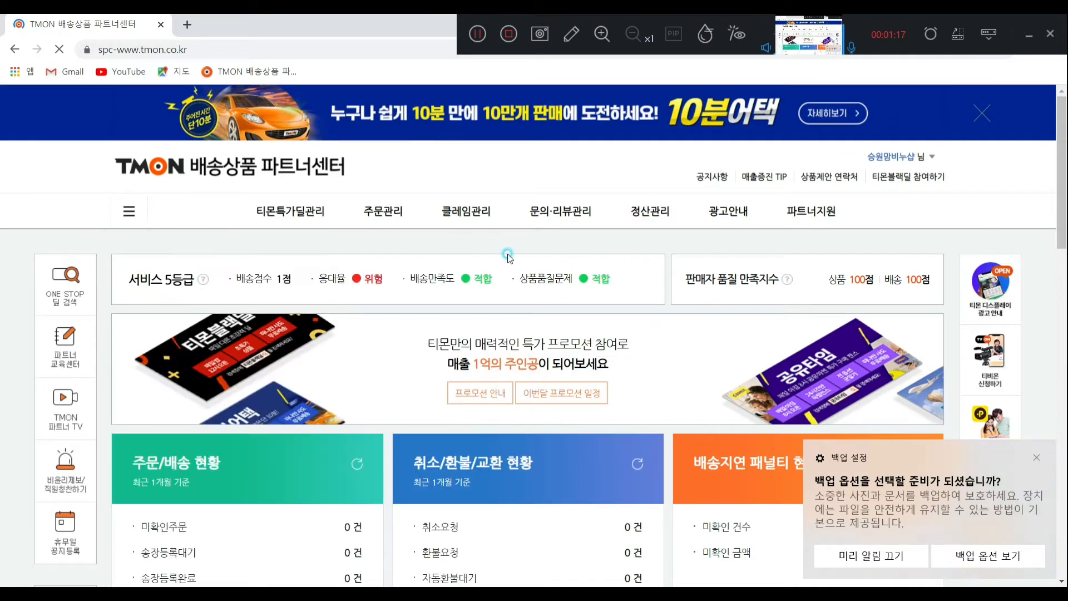
Open the 티몬특가딜 등록 form for registering a new special-price deal
mouse_move(387, 213)
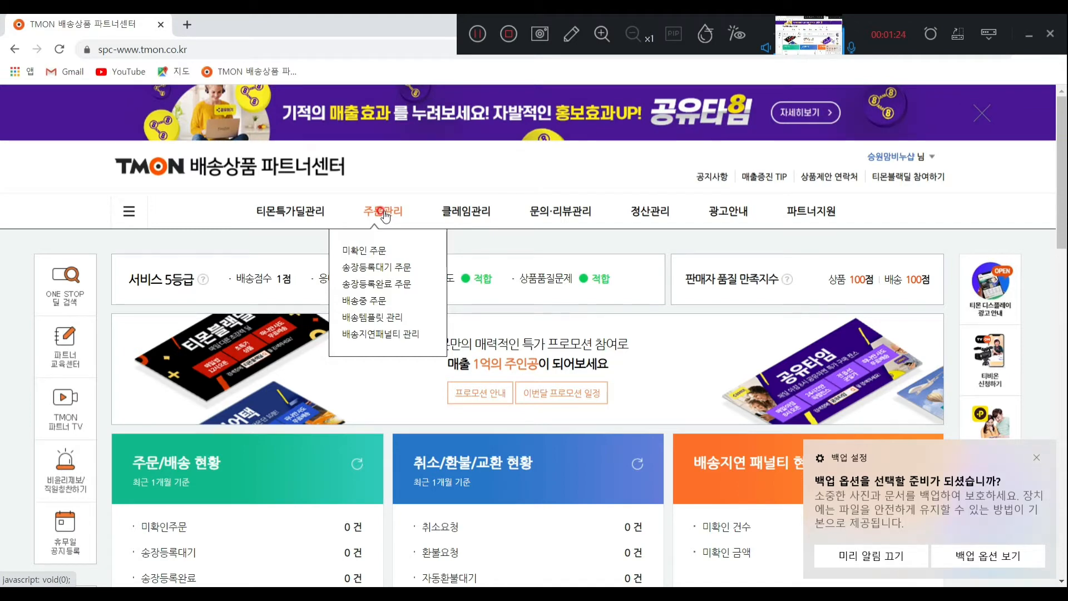
mouse_move(303, 222)
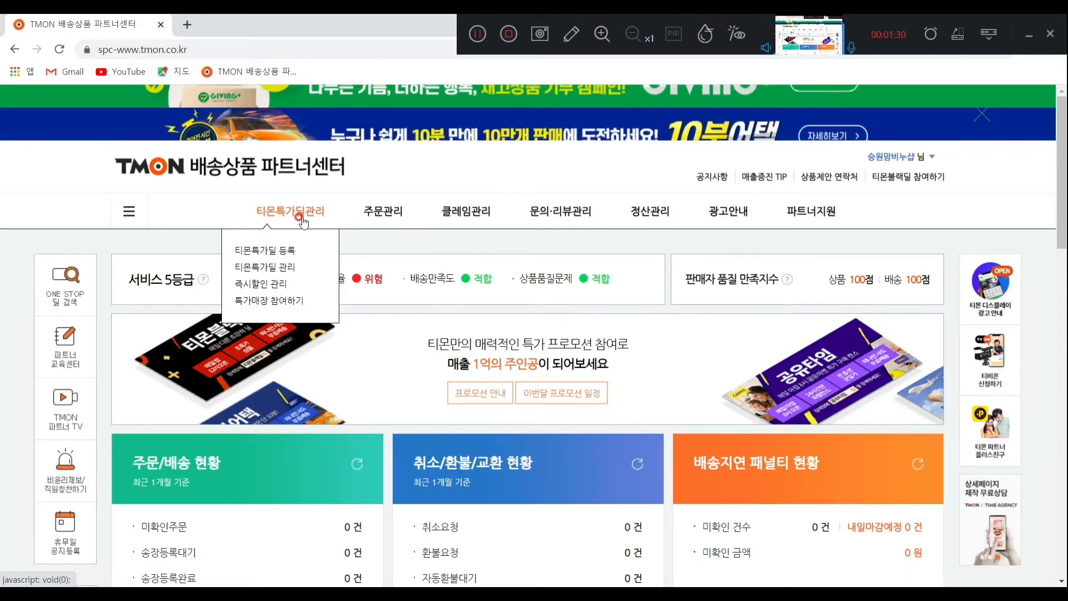
left_click(283, 252)
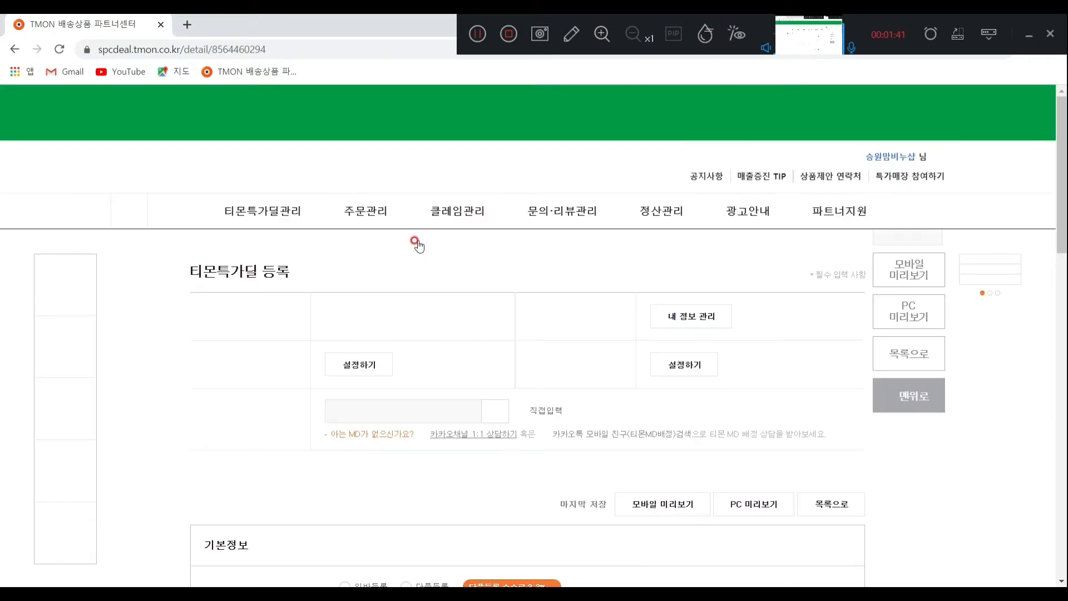
Set the deal's category to 뷰티 > 스킨케어 > 에센스·세럼·앰플 > 세럼 in the basic information section
mouse_move(425, 228)
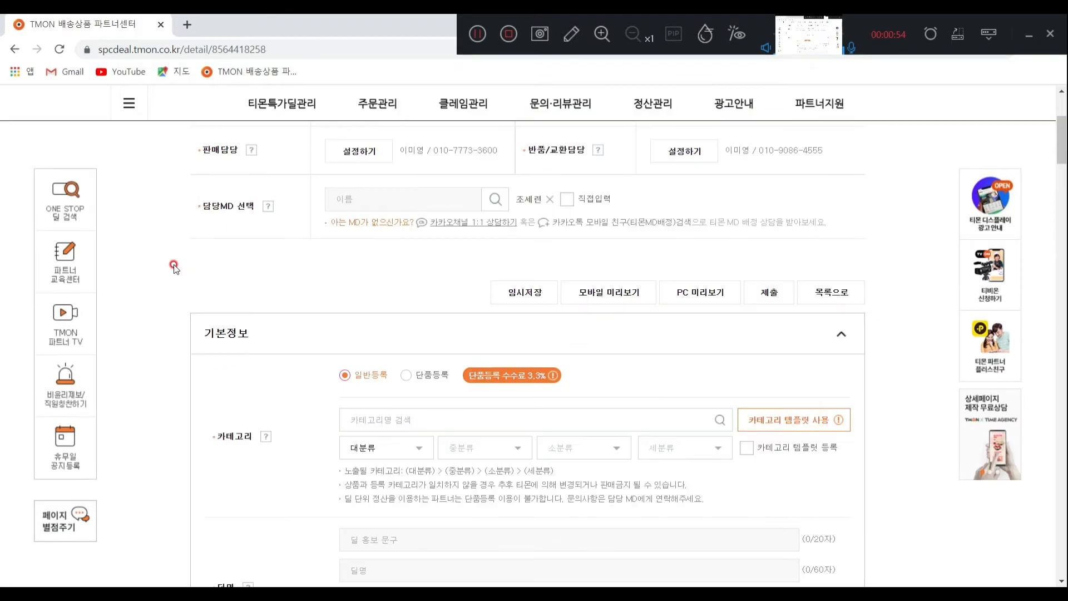
scroll(173, 267, "down", 4)
scroll(173, 265, "down", 1)
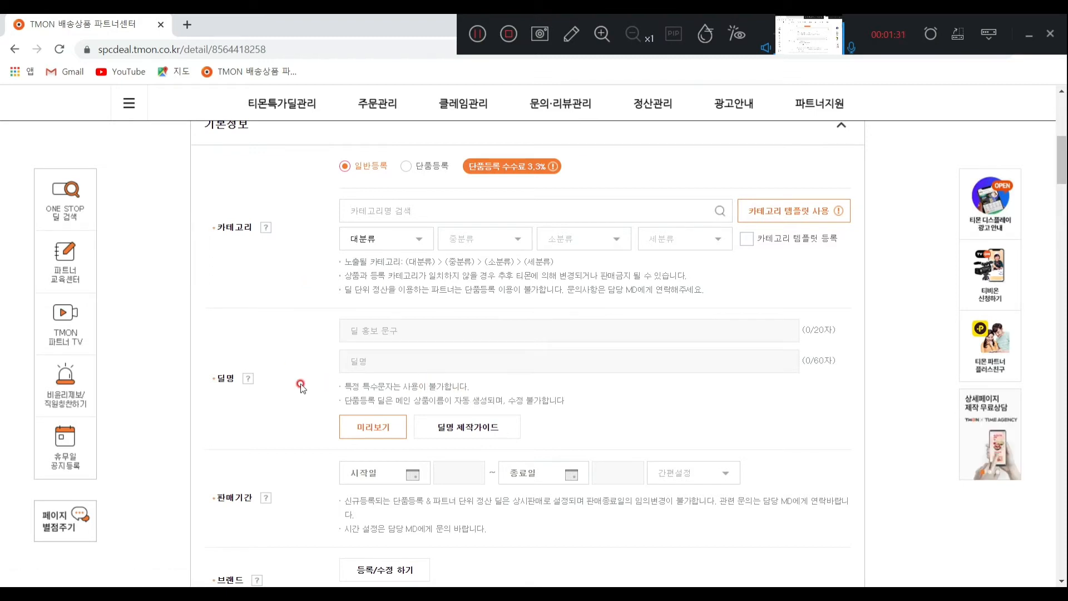
left_click(404, 249)
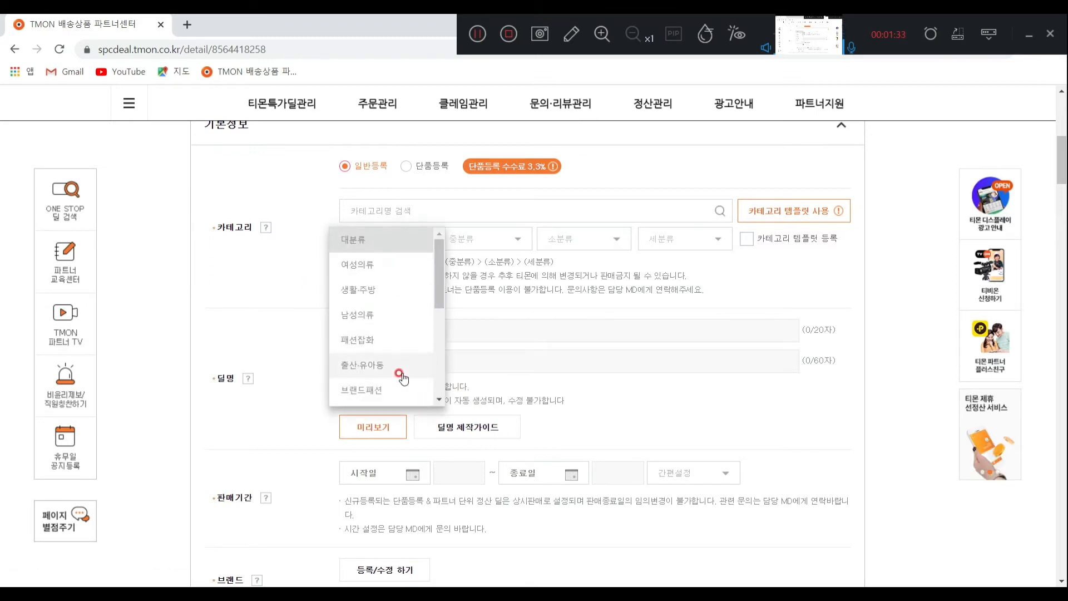
left_click_drag(438, 293, 443, 335)
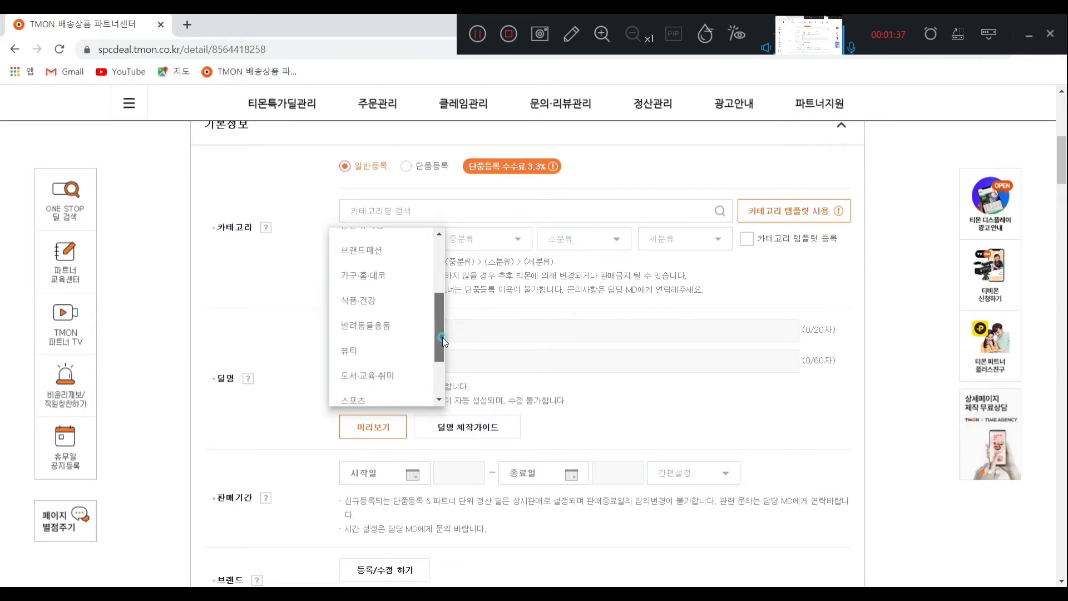
left_click(389, 338)
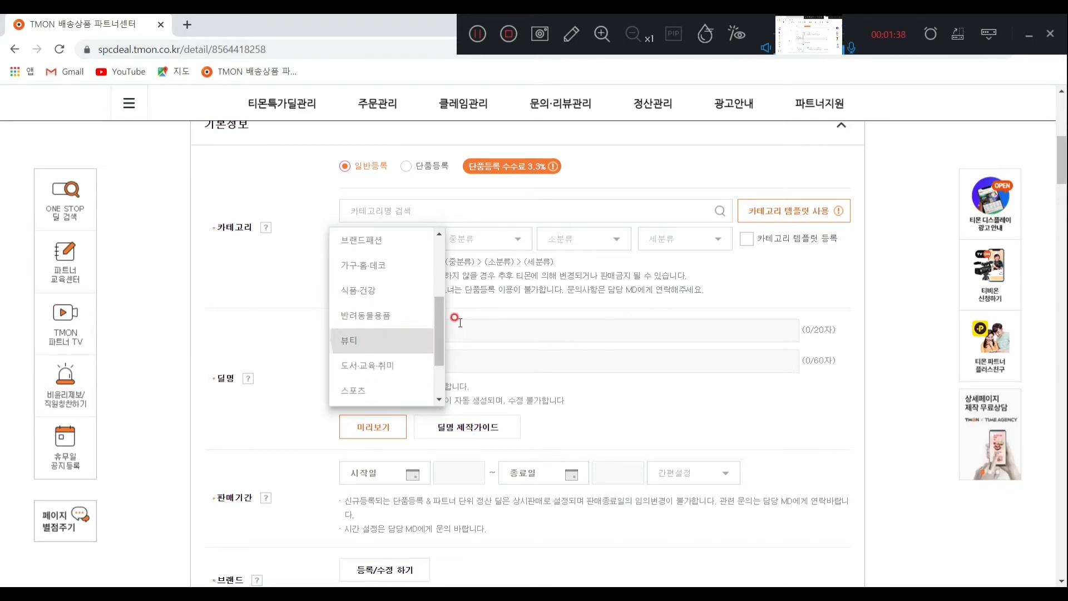
left_click(488, 240)
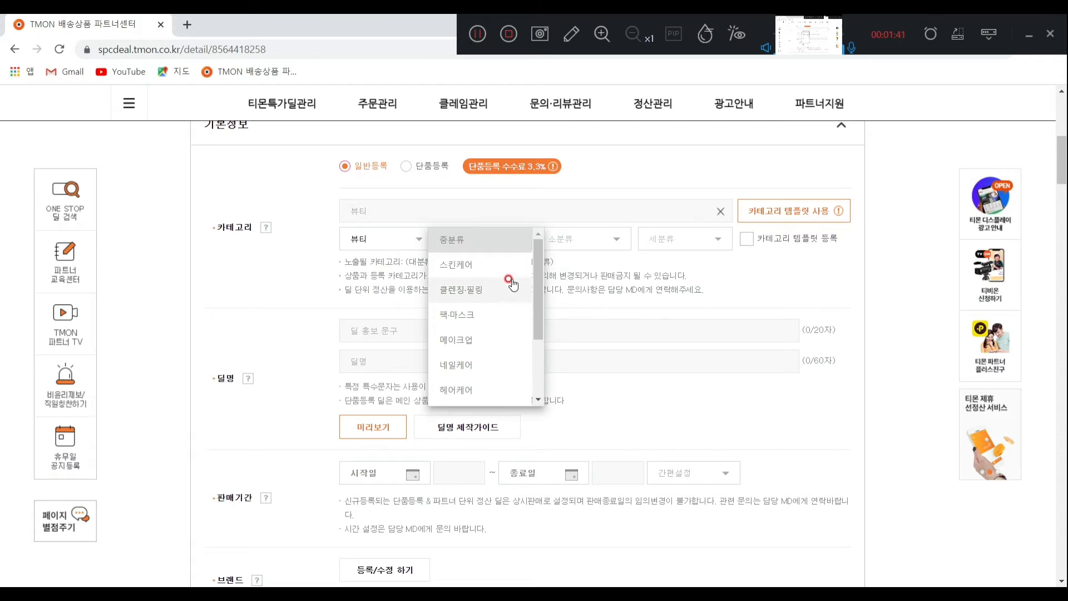
left_click(520, 268)
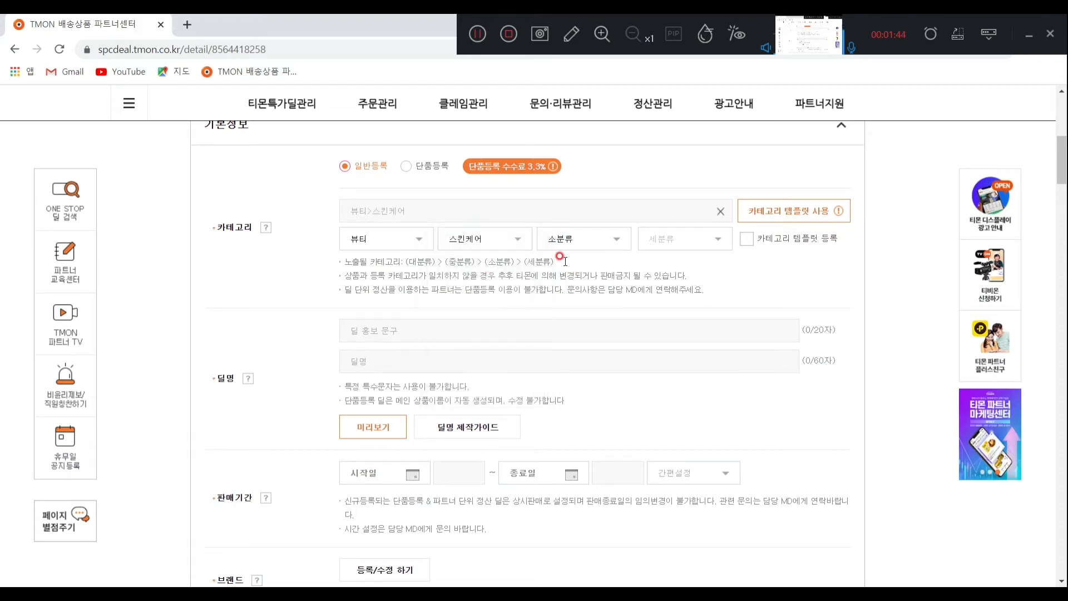
left_click(596, 244)
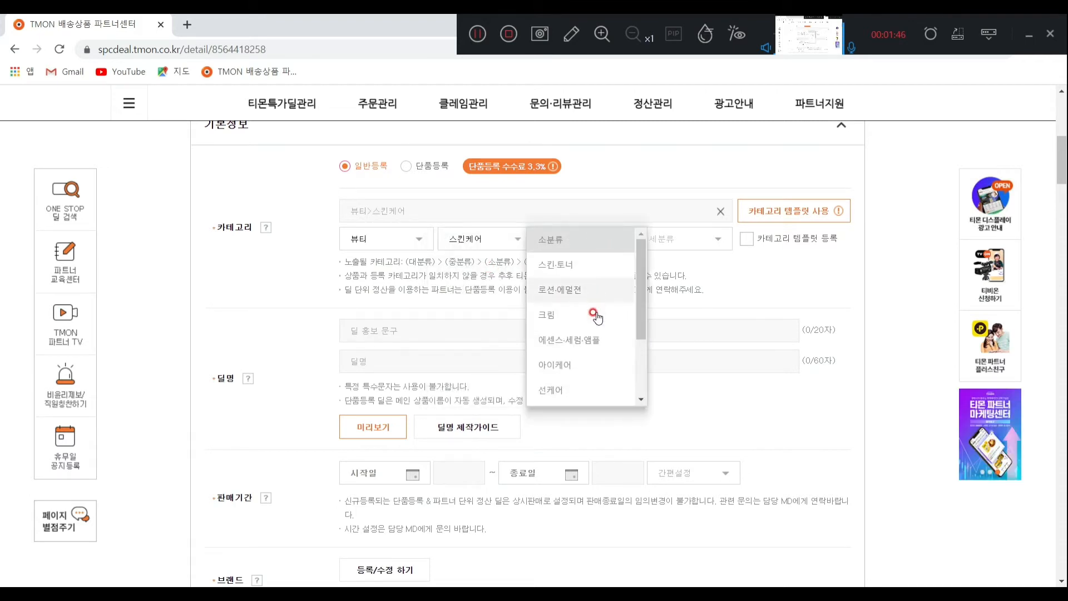
left_click(595, 342)
left_click(674, 244)
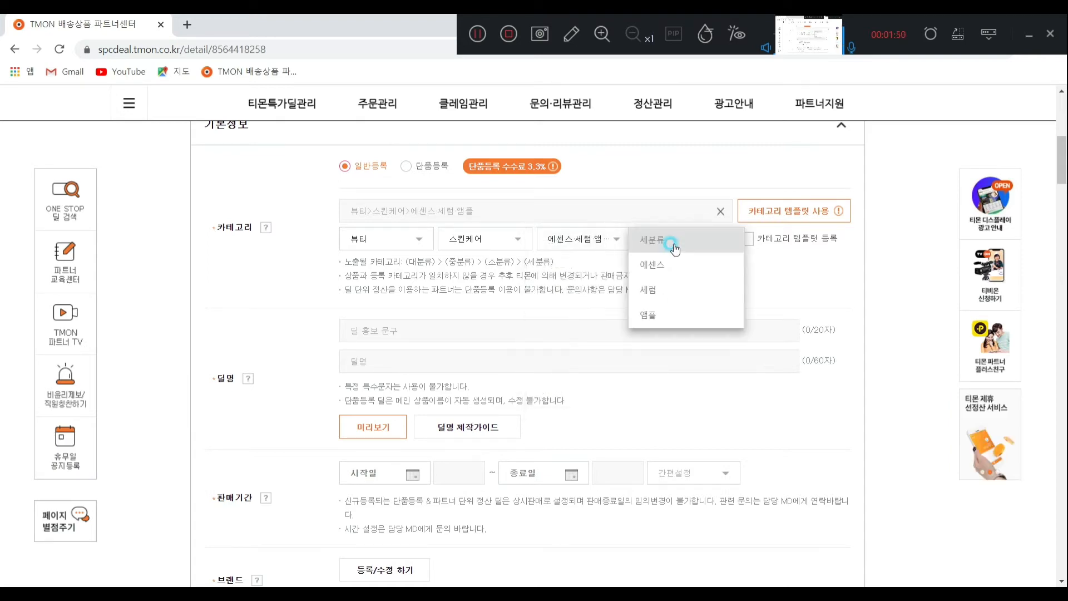
left_click(671, 292)
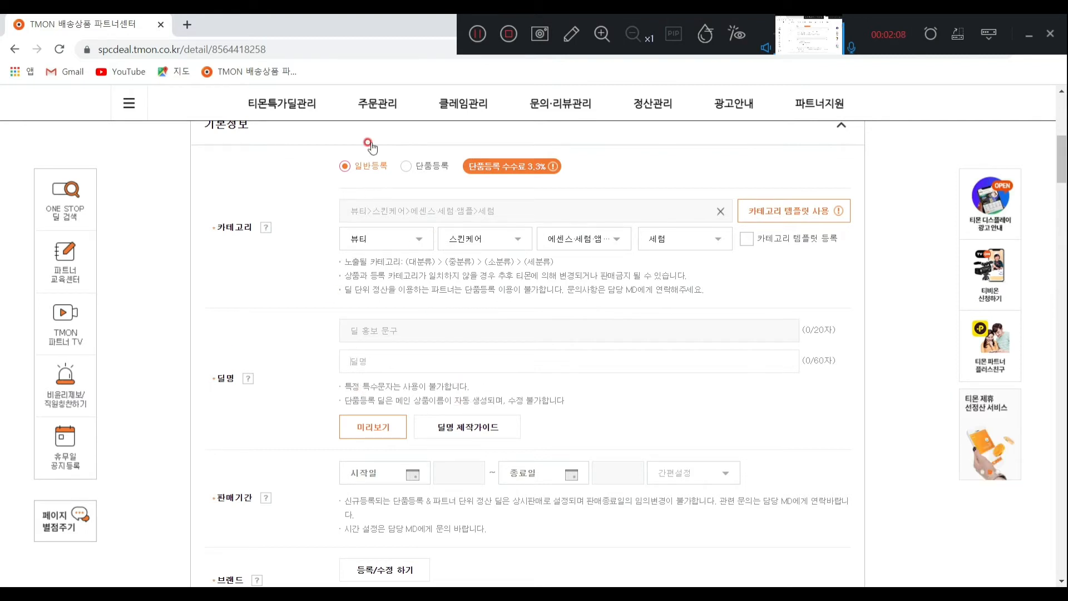
Switch the deal's registration type to 단품등록 and back to 일반등록, accepting the reset each time
left_click(406, 167)
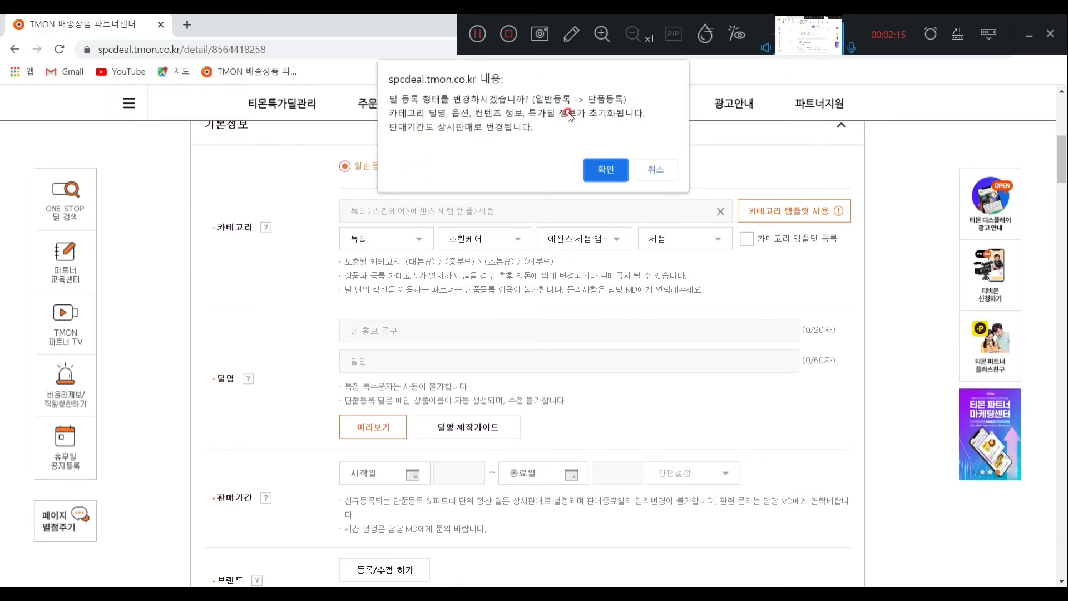
left_click(612, 168)
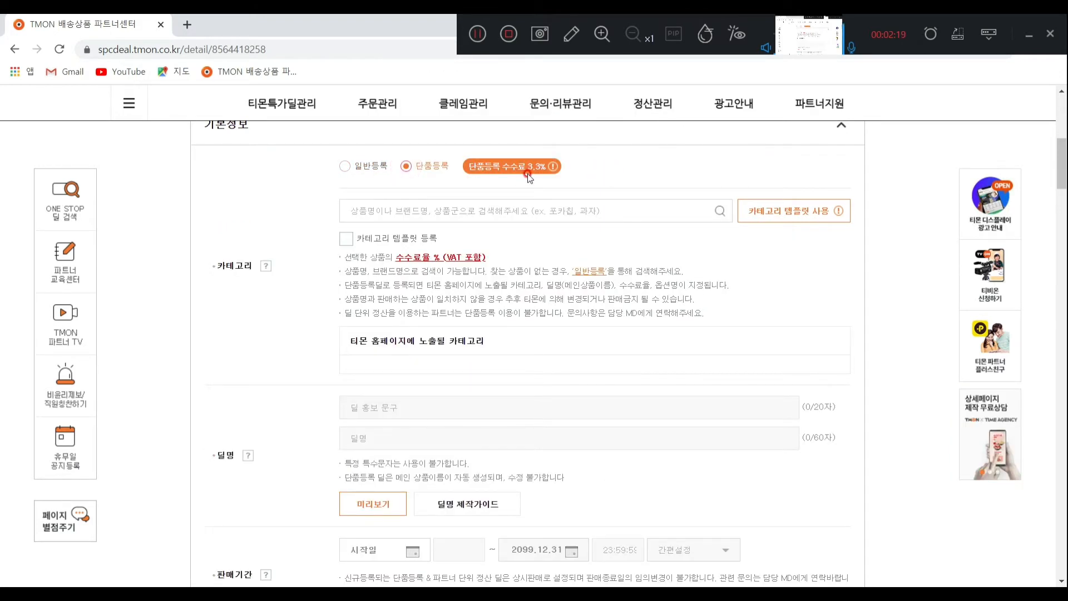
left_click(346, 168)
left_click(601, 136)
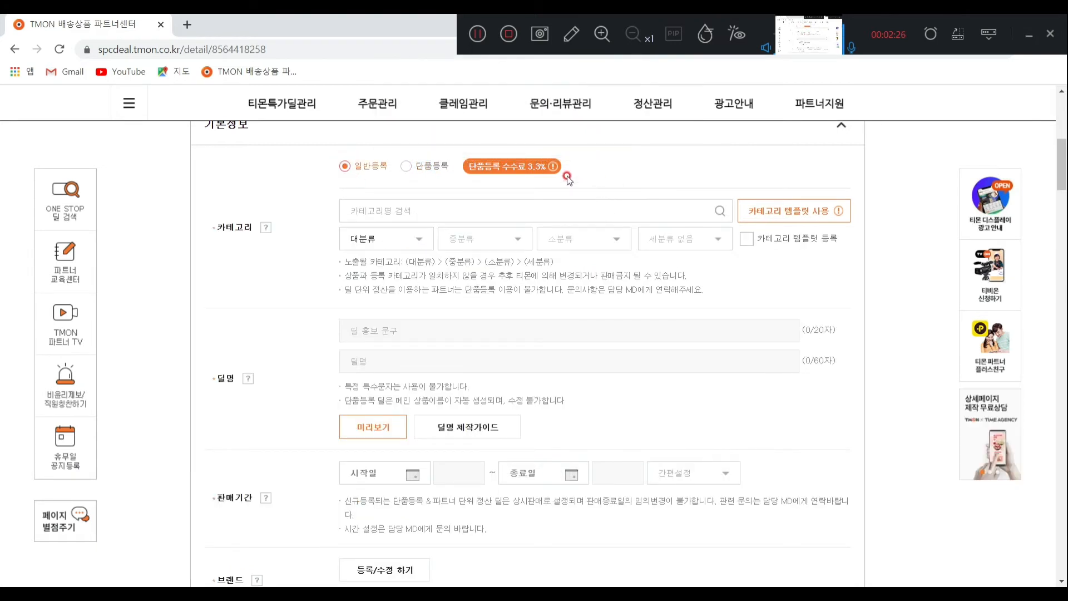
scroll(833, 334, "up", 2)
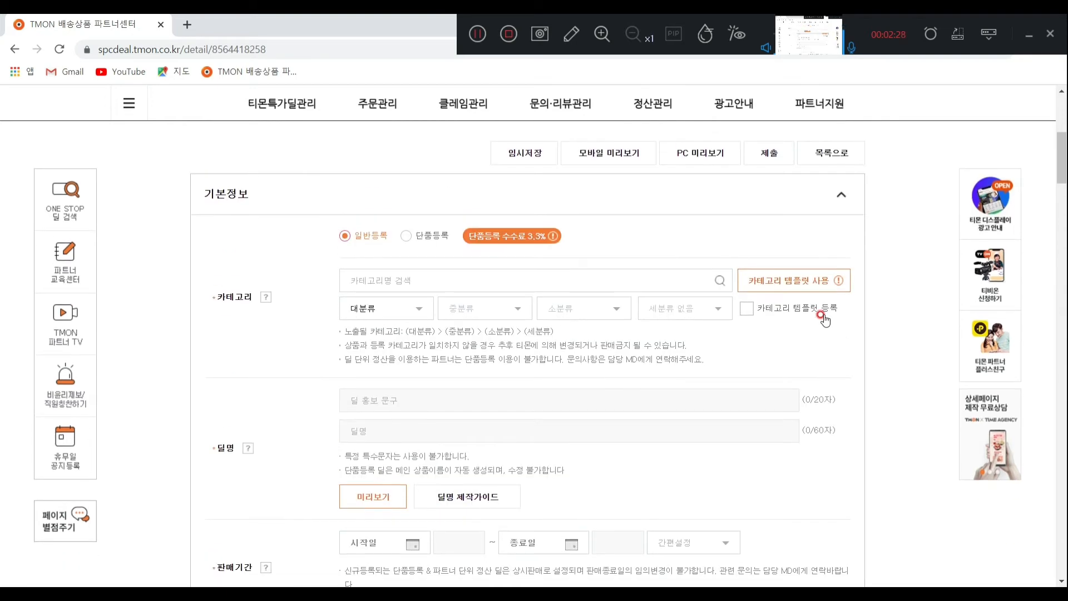
scroll(824, 317, "down", 2)
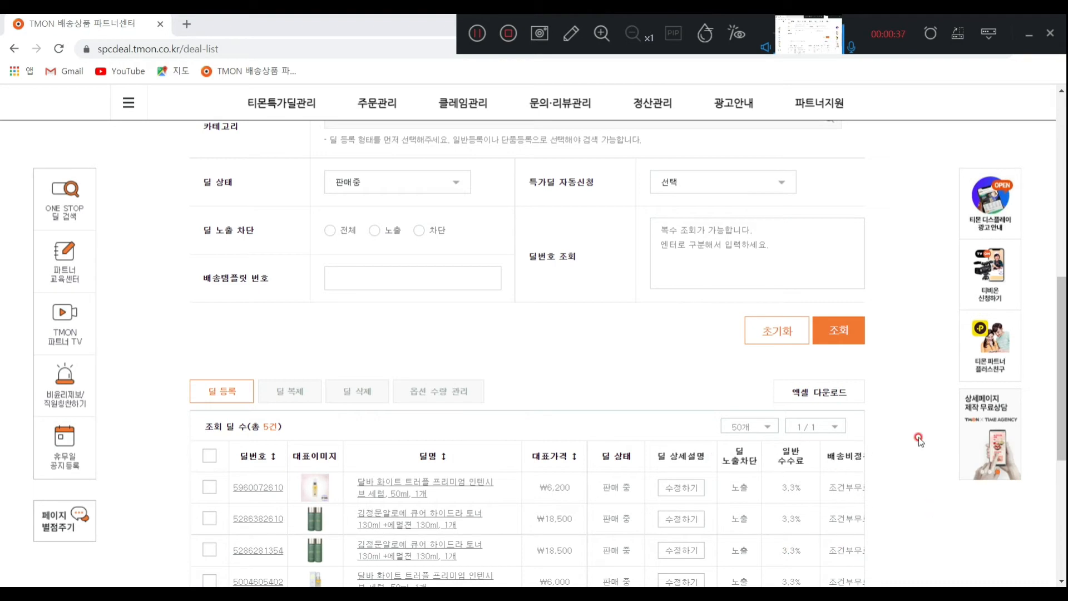
left_click(479, 36)
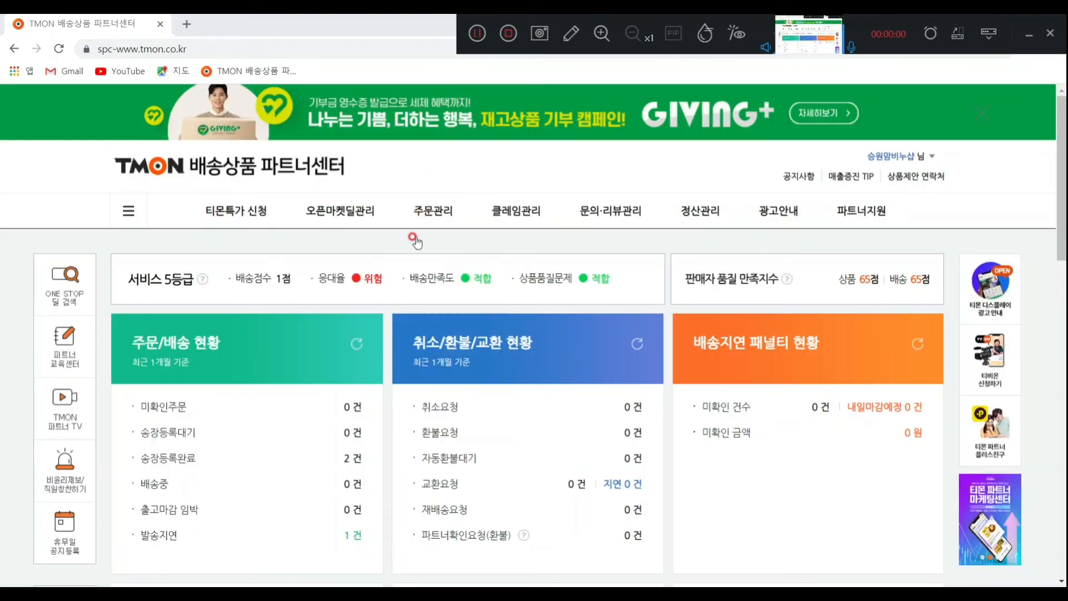
Open the 오픈마켓딜 관리 page and look over the list of deals on sale
mouse_move(356, 224)
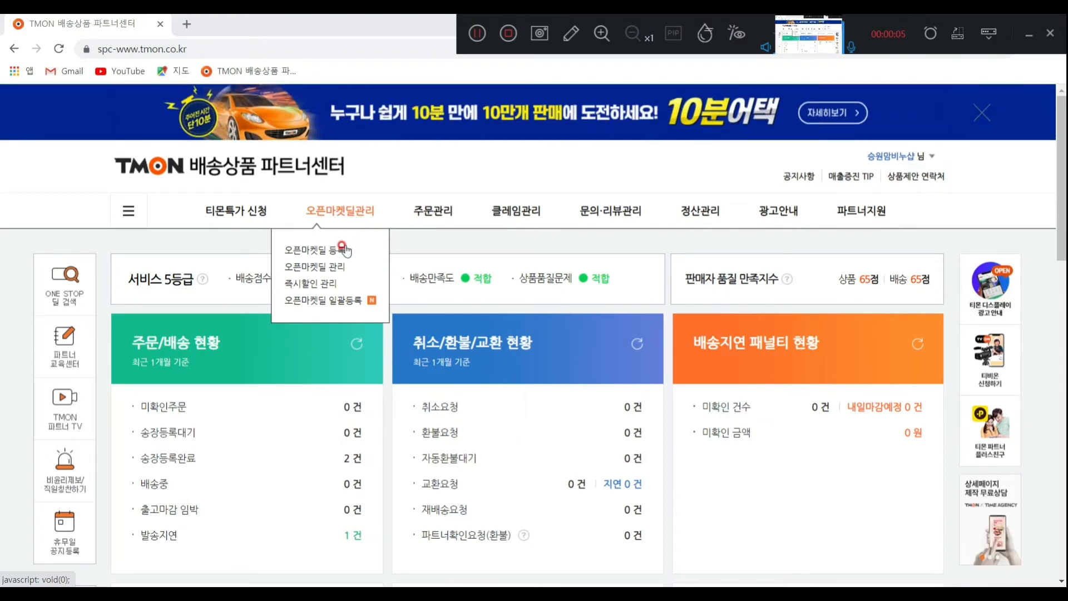
left_click(321, 274)
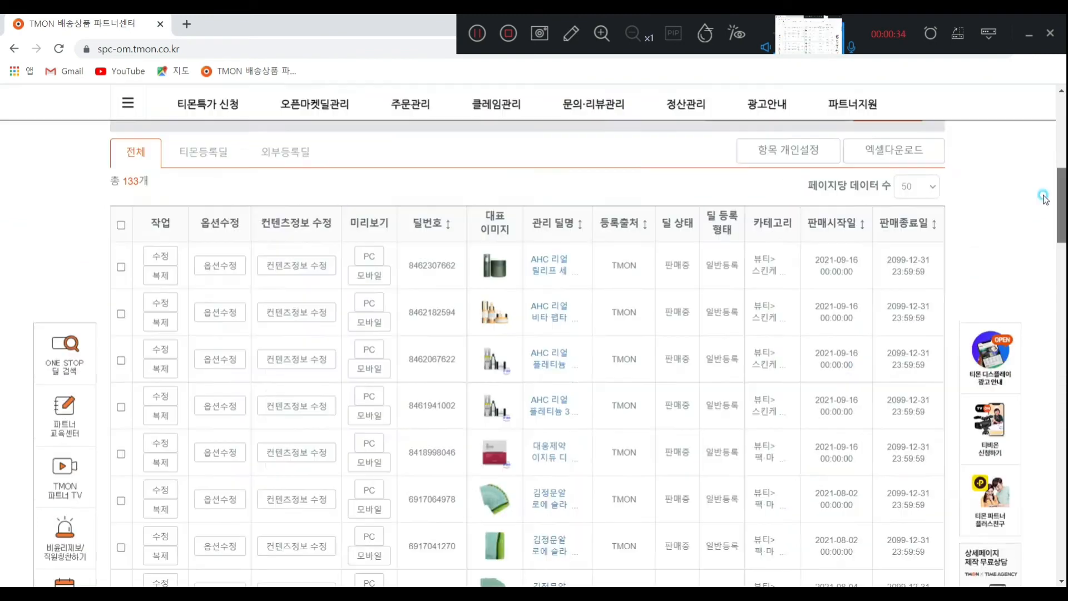
scroll(948, 350, "up", 3)
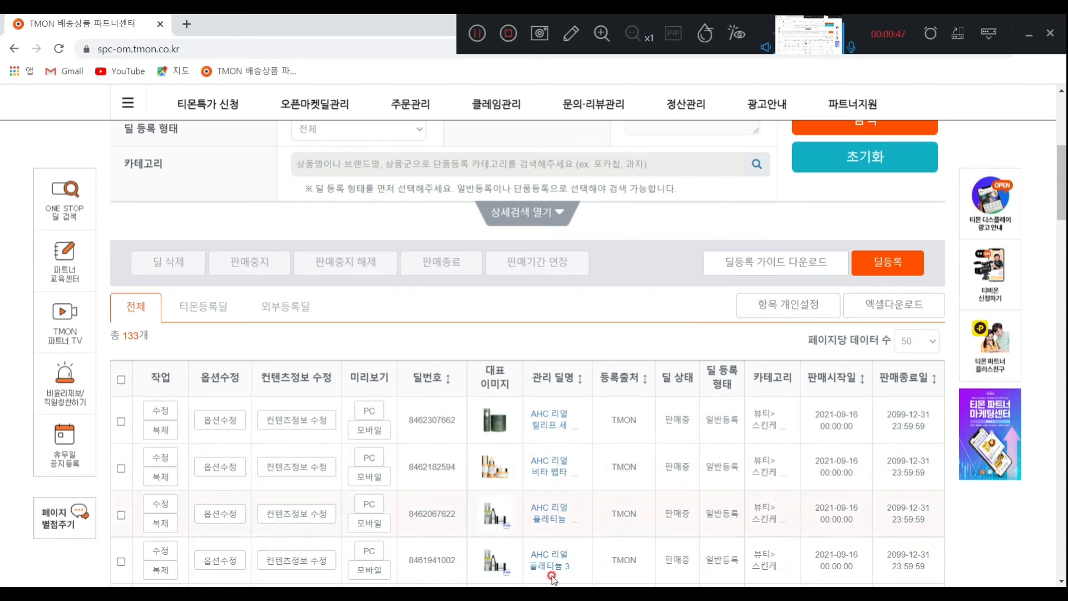
scroll(1057, 213, "up", 5)
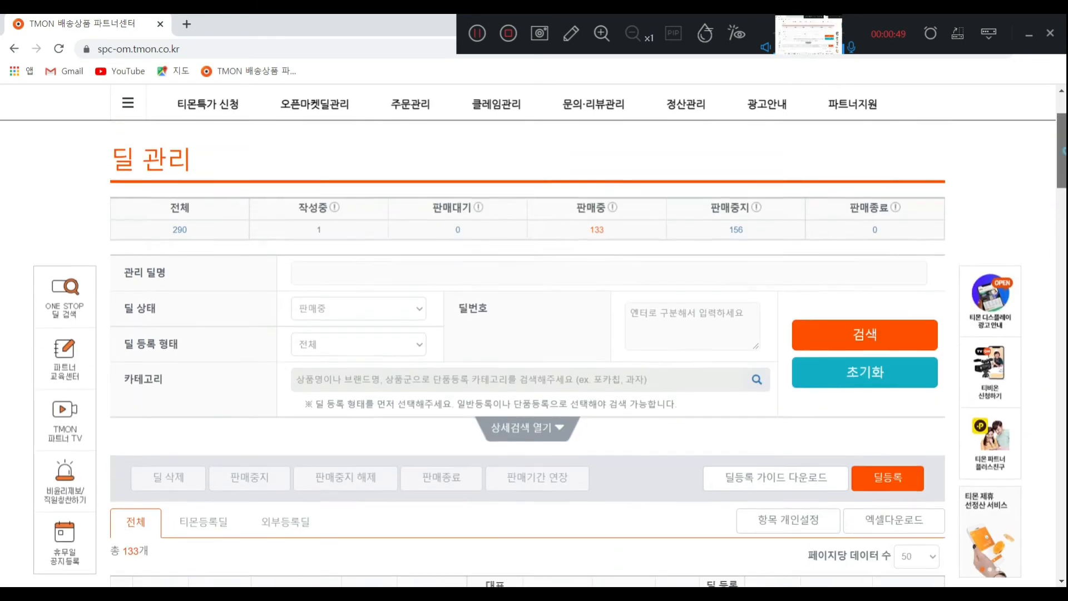
Open the 오픈마켓딜 등록 form at its basic information section
mouse_move(314, 150)
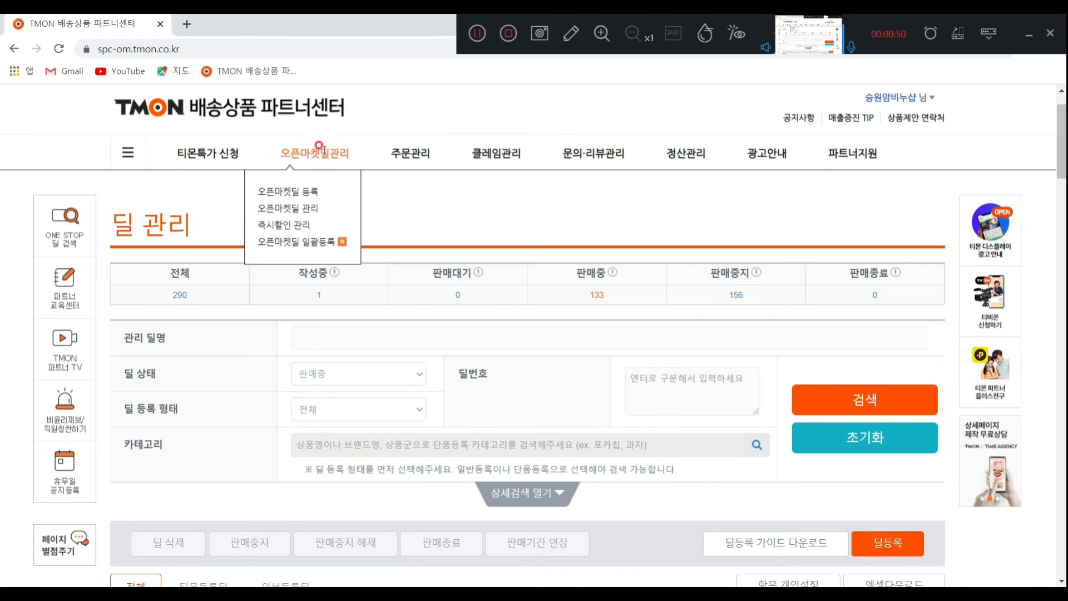
left_click(303, 190)
left_click_drag(1064, 194, 1064, 195)
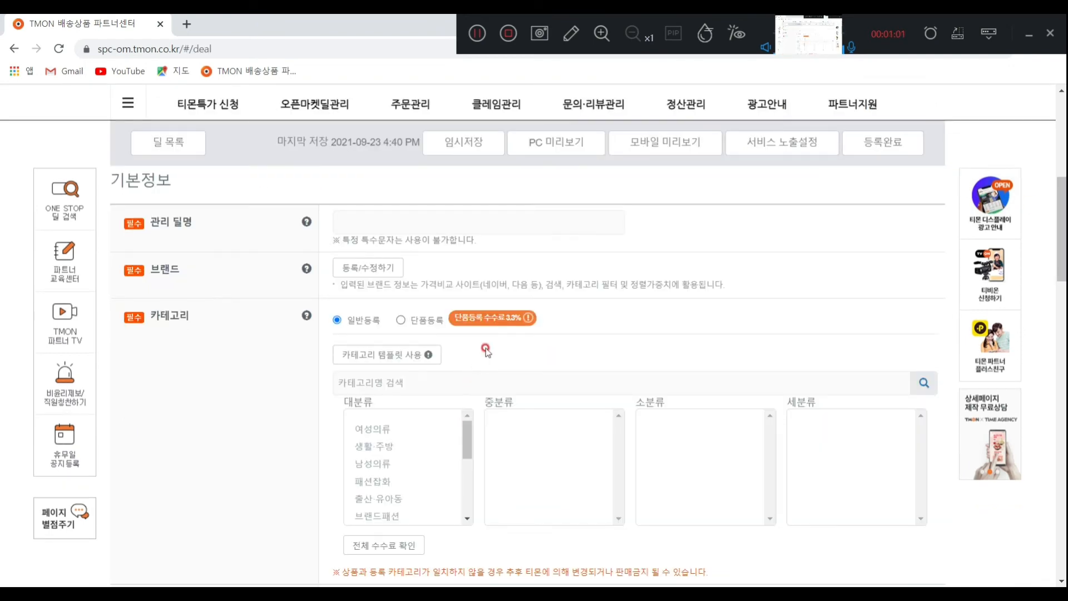
Switch the open market deal's category registration type to 단품등록 and accept the change
left_click(400, 321)
left_click(606, 142)
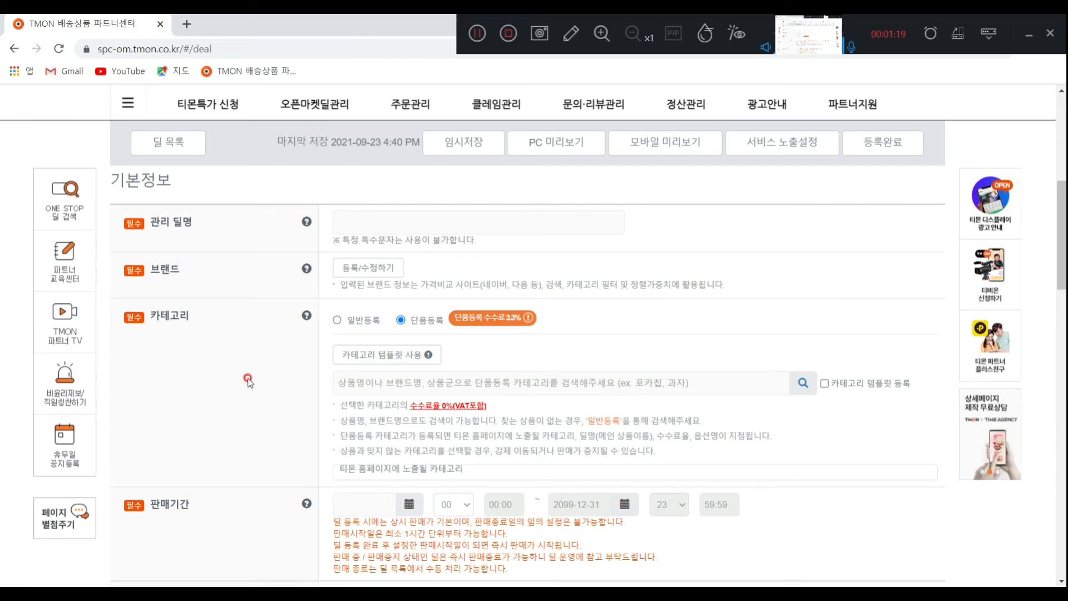
Set the open market deal's category to 뷰티 > 스킨케어 > 에센스·세럼·앰플 > 세럼
scroll(247, 380, "down", 2)
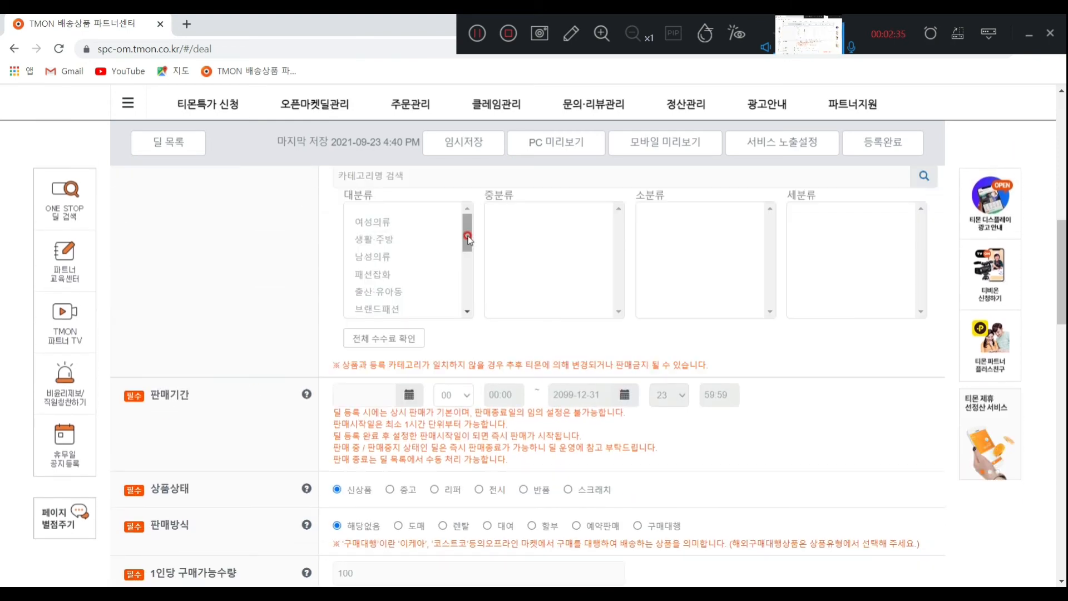
left_click_drag(467, 238, 481, 286)
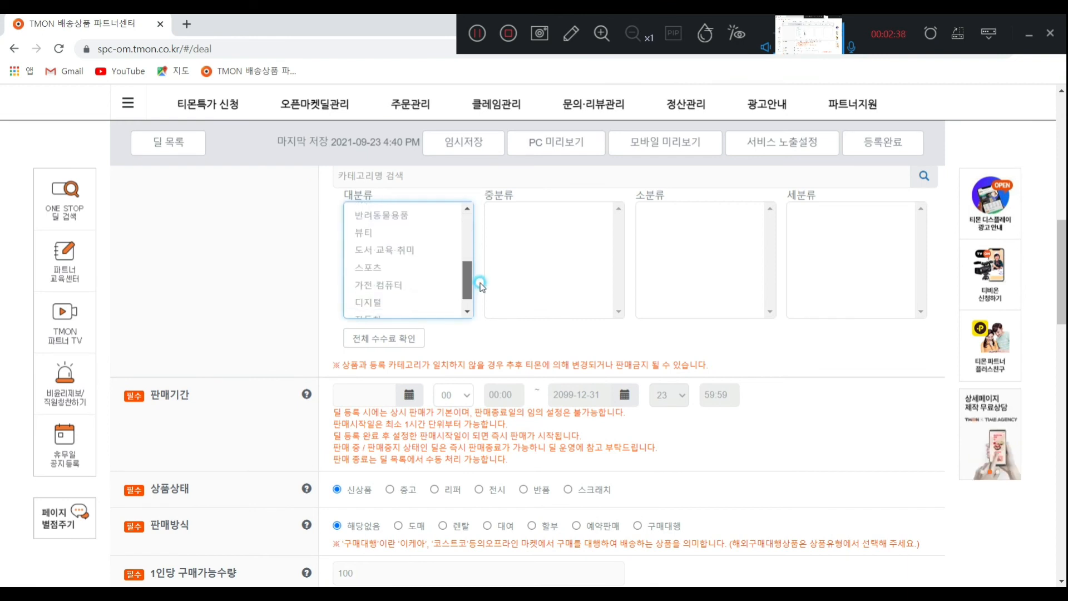
left_click(404, 248)
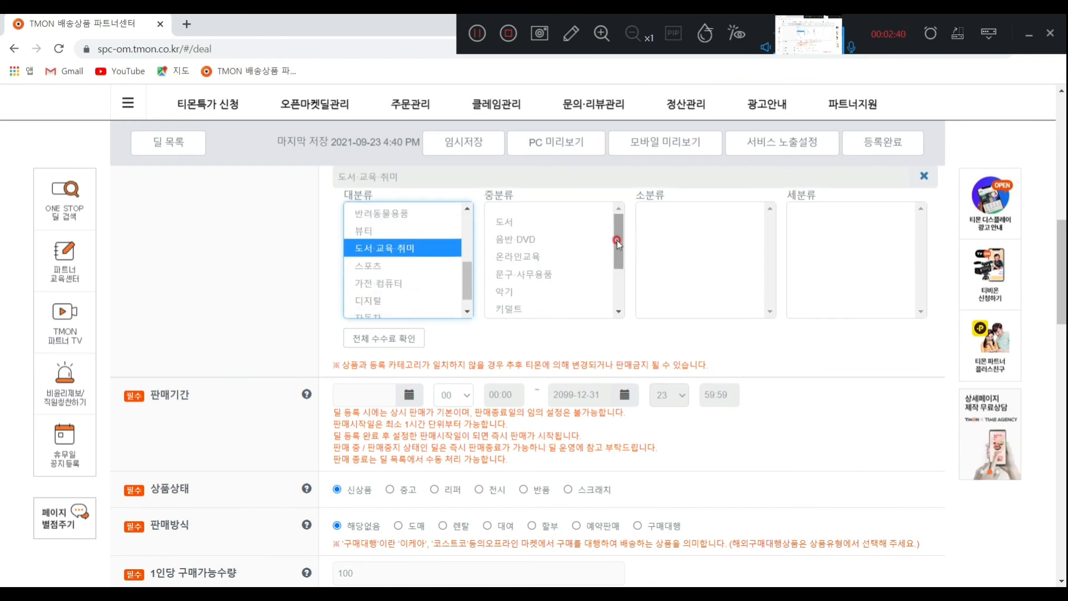
left_click(394, 233)
left_click(537, 223)
left_click(670, 279)
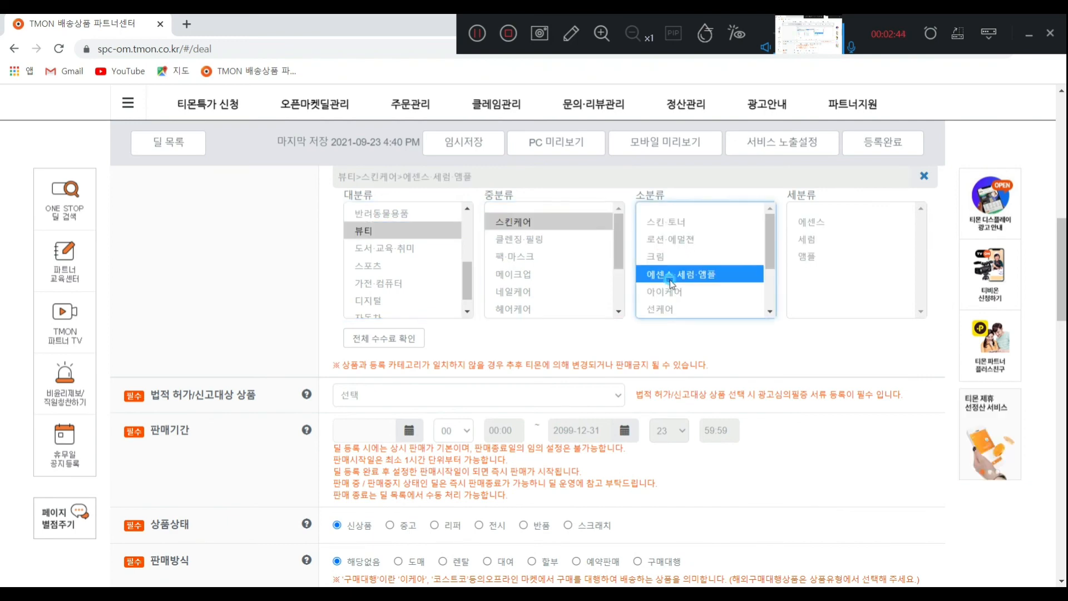
left_click(804, 239)
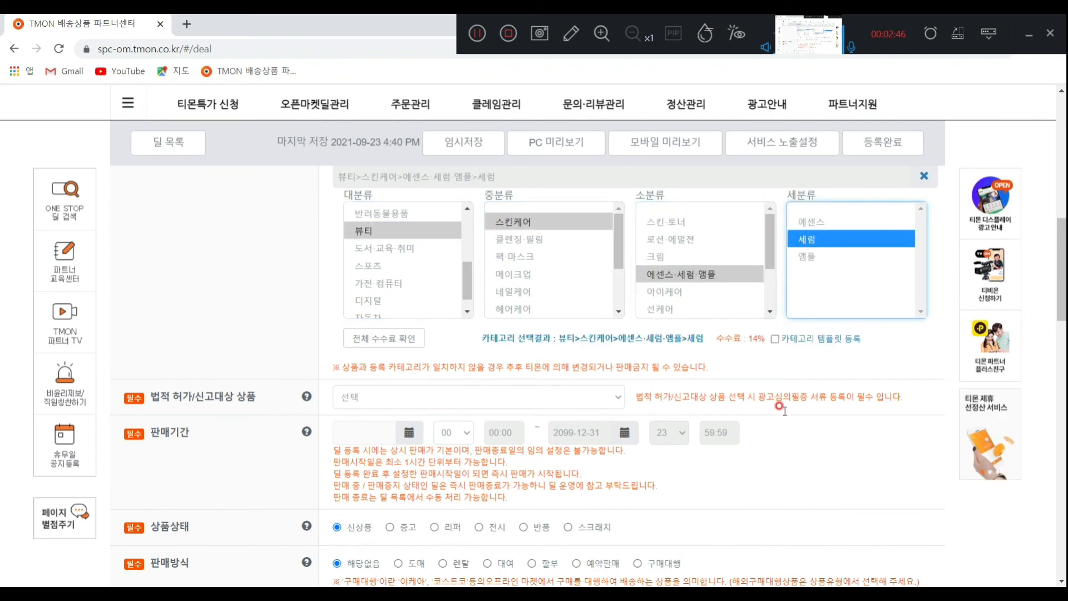